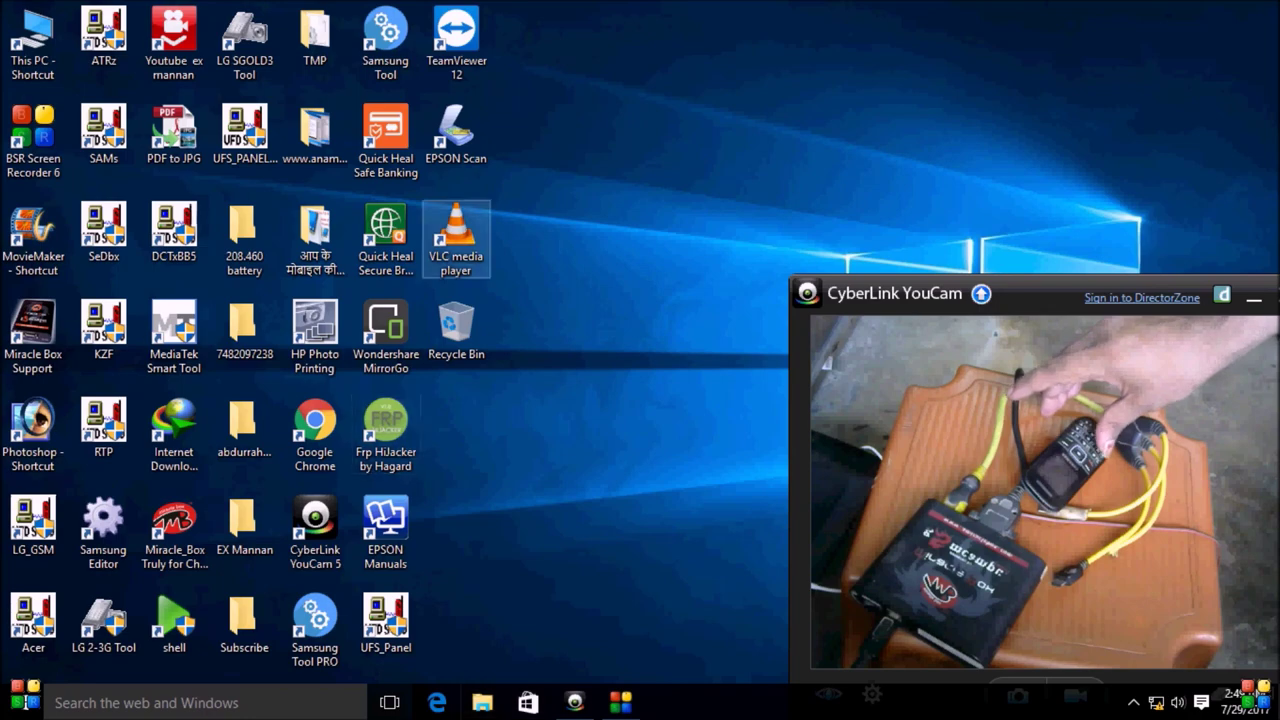
right_click(478, 214)
key(Escape)
right_click(586, 188)
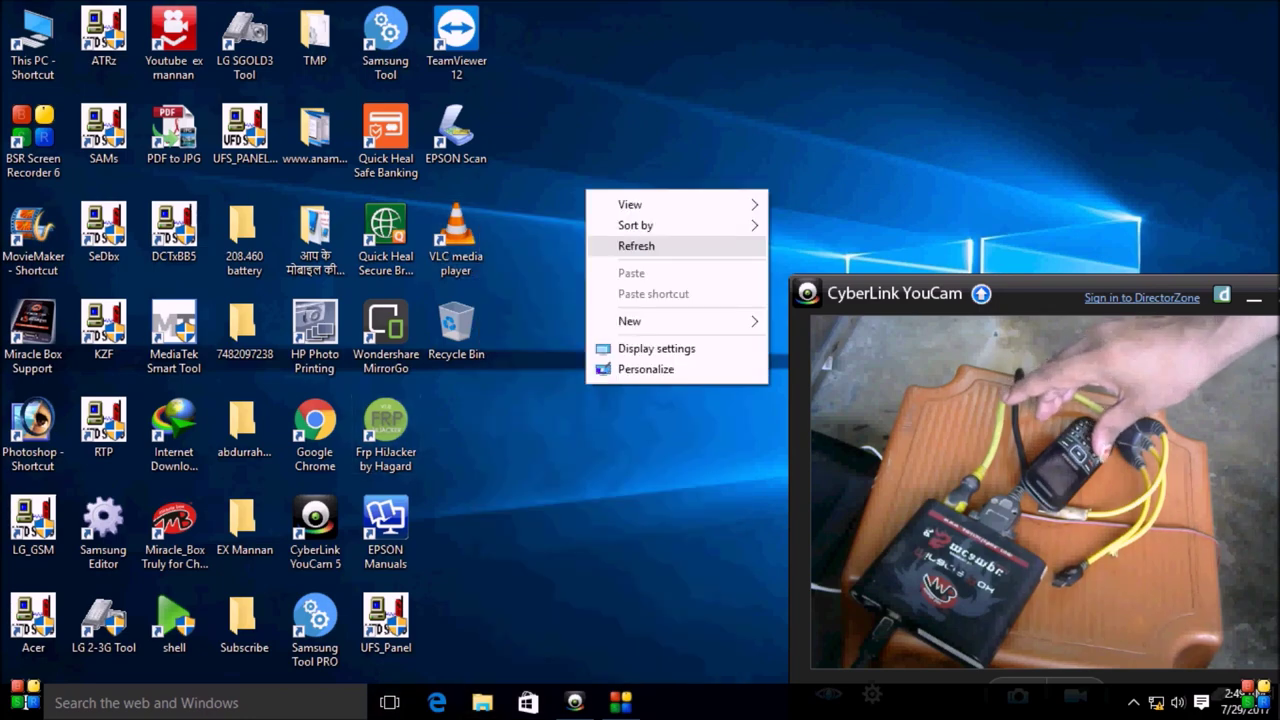
click(630, 246)
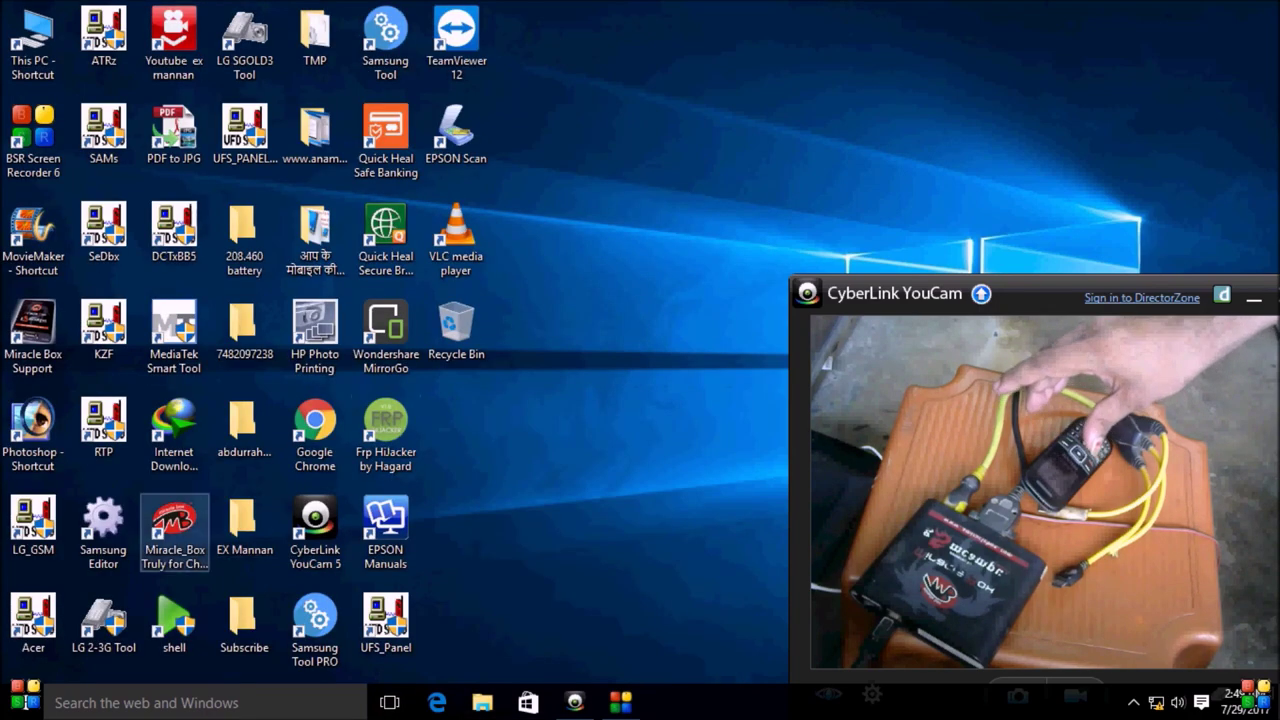
- Try to launch Miracle Box with administrator rights from its desktop shortcut
right_click(181, 521)
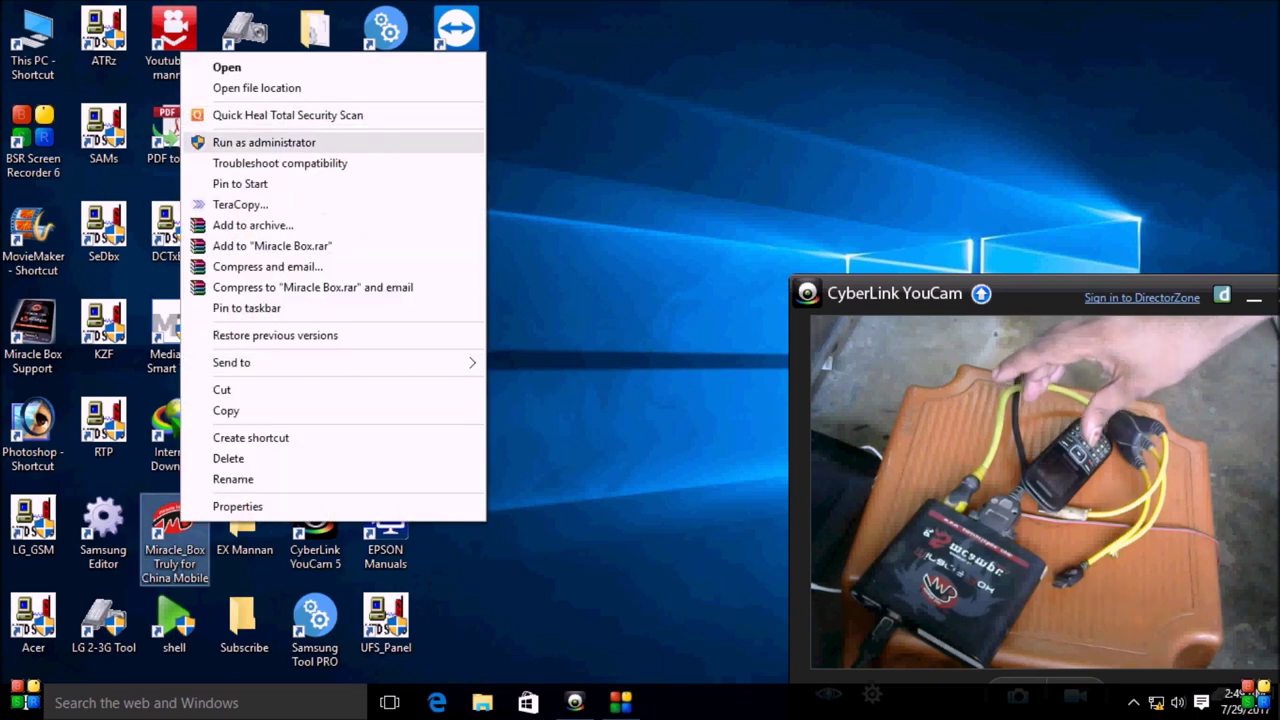
click(264, 142)
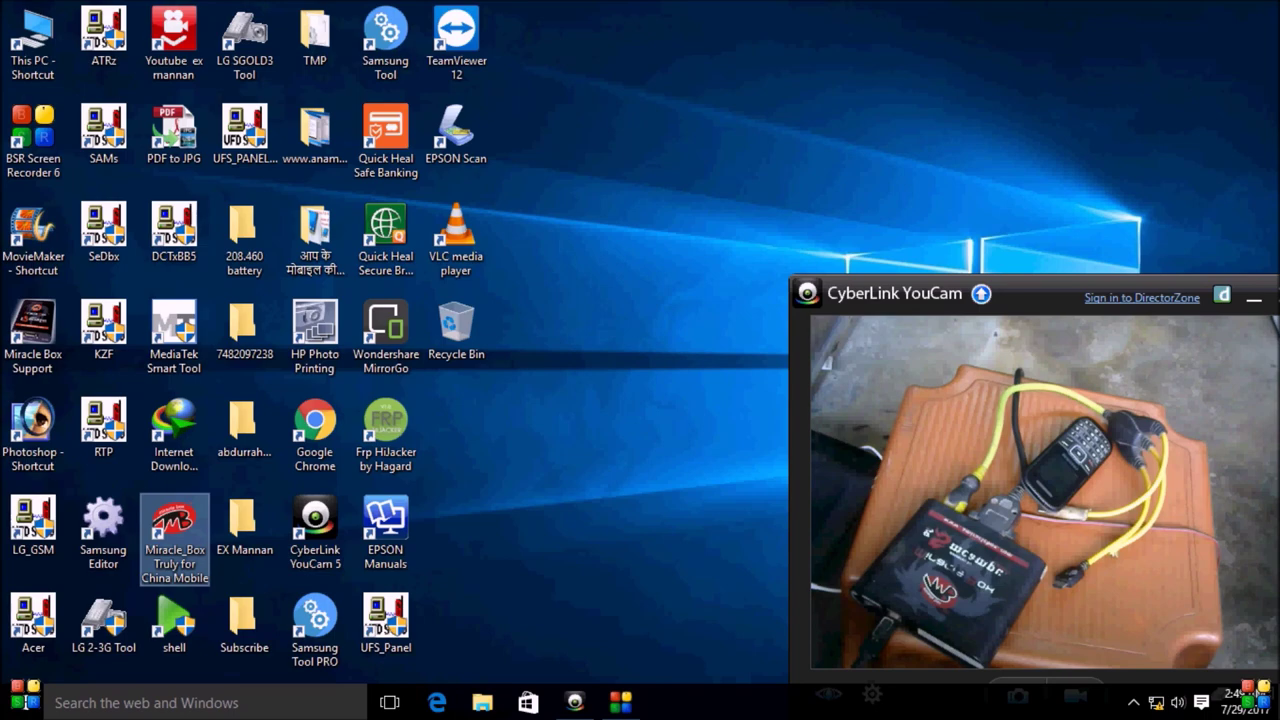
right_click(703, 161)
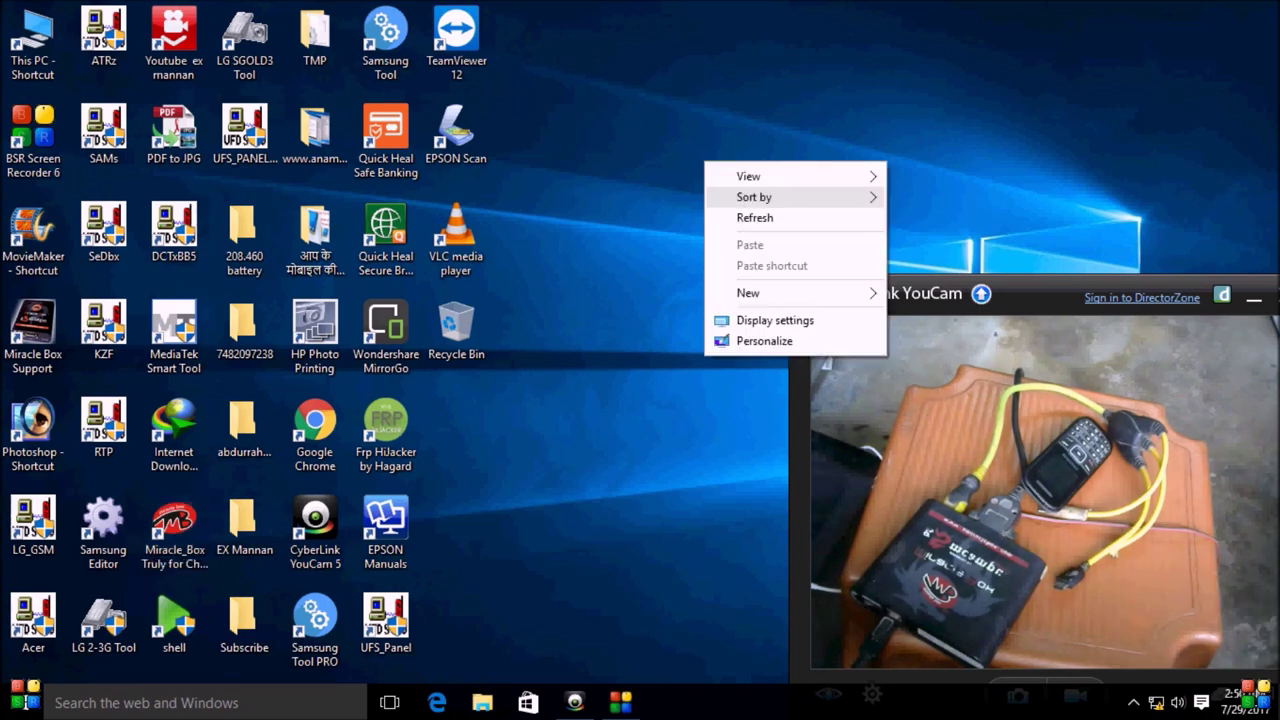
click(757, 214)
right_click(727, 183)
click(777, 240)
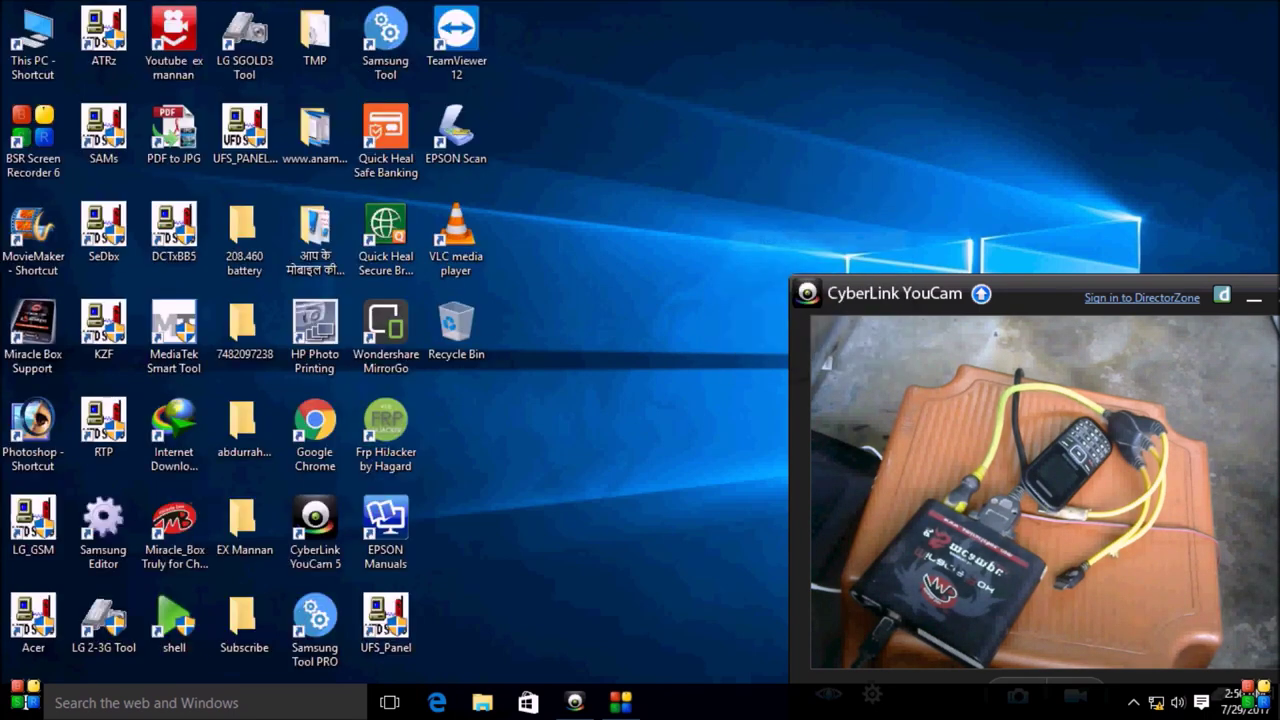
- Run Miracle Box as administrator and move its window clear of the webcam view of the phone
click(175, 525)
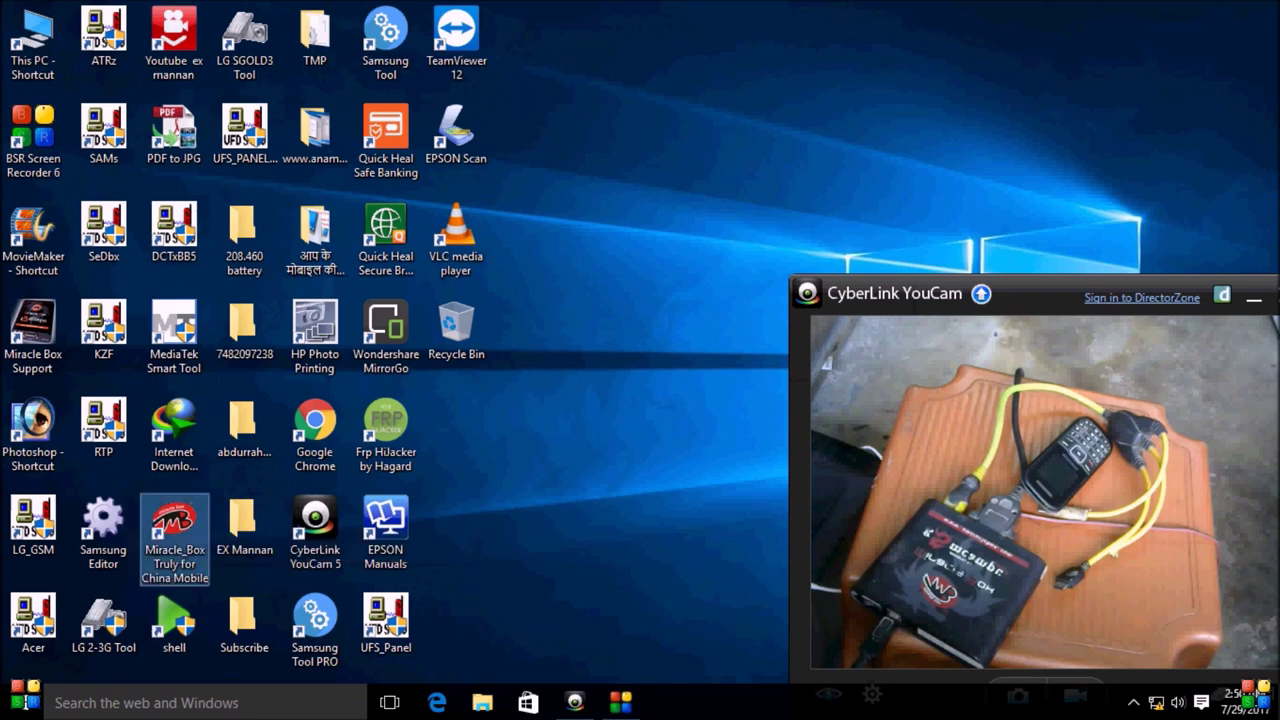
right_click(180, 520)
click(260, 128)
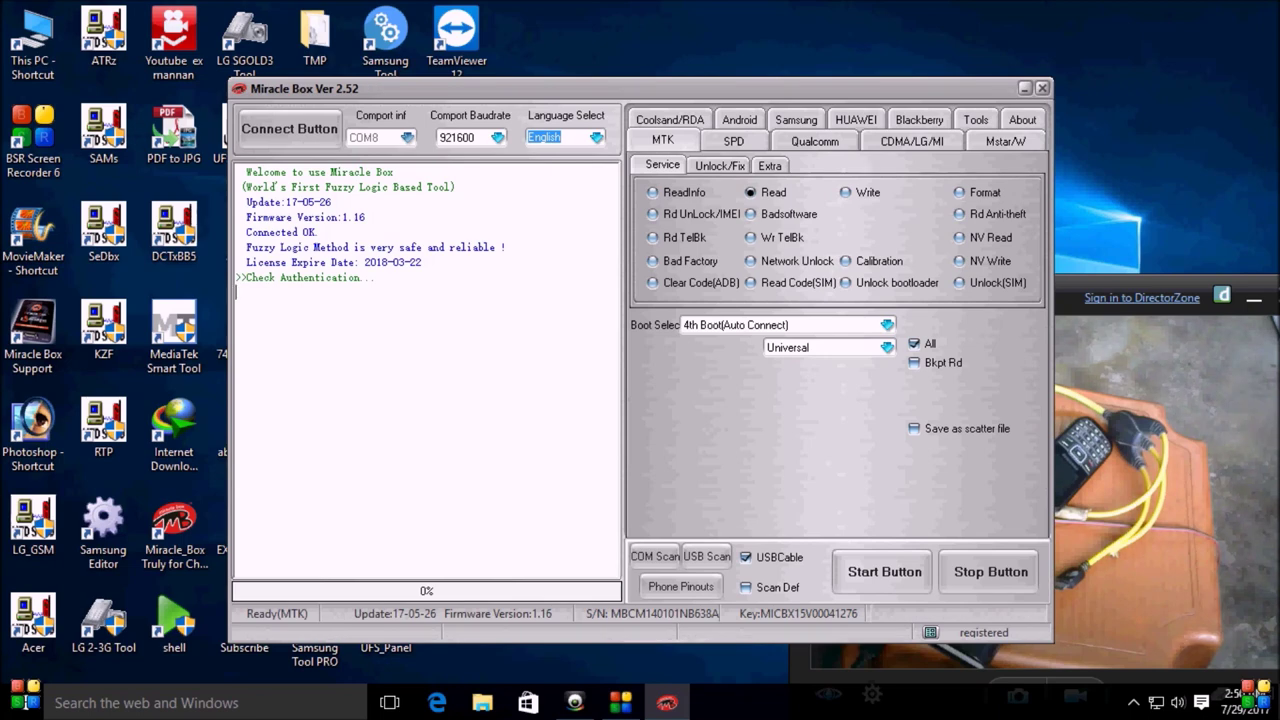
drag(420, 88, 192, 57)
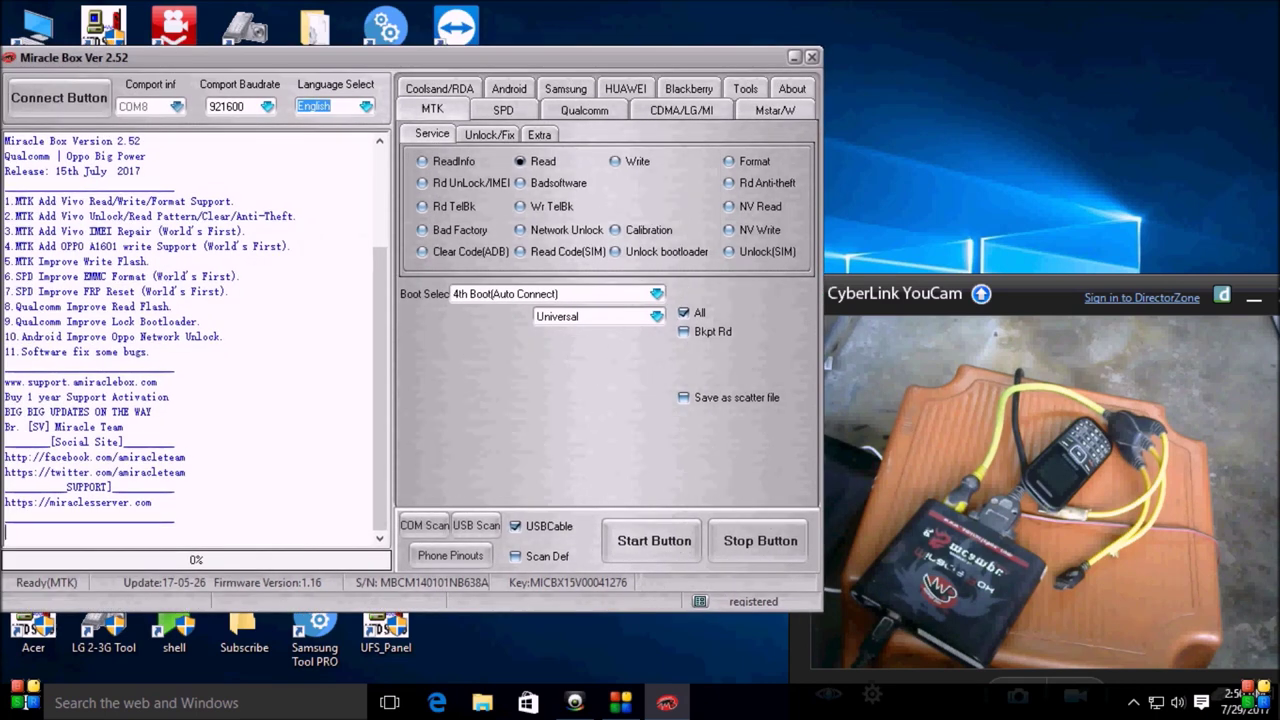
right_click(908, 84)
click(950, 140)
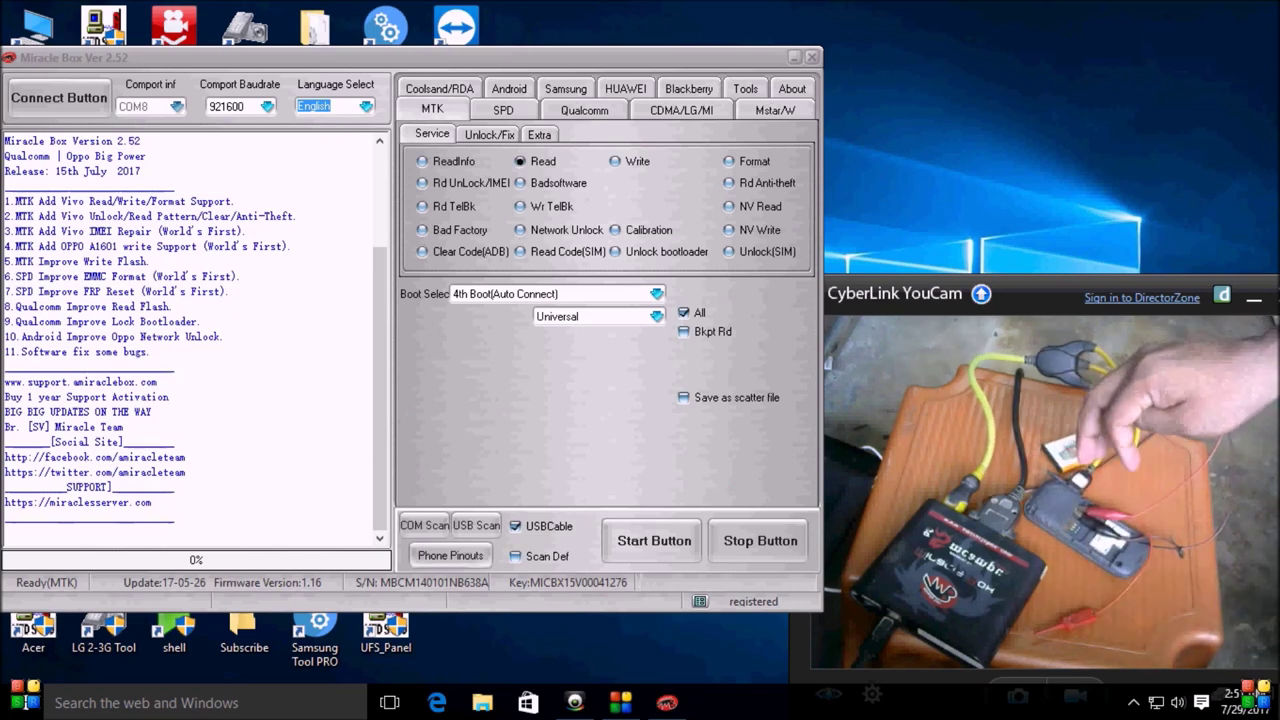
- Scan the phone's pinouts in USB Scan mode after reading the pin status, and apply the resulting pin definition
click(450, 555)
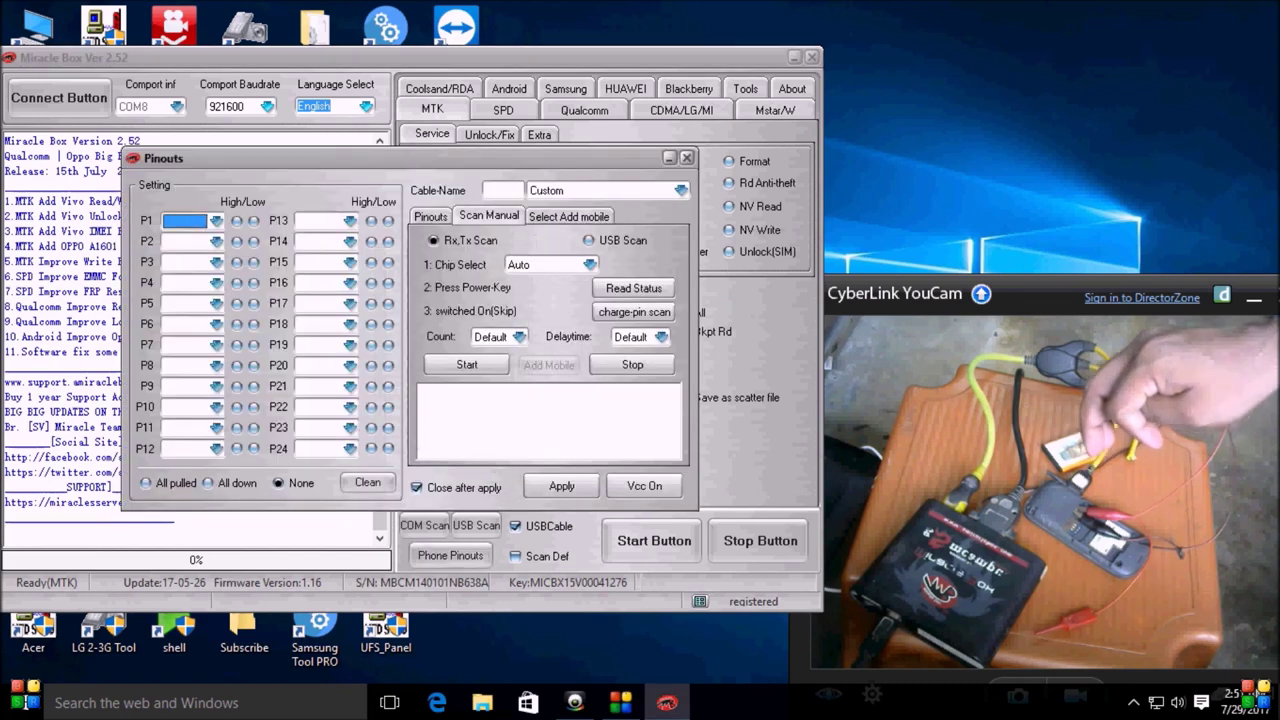
click(589, 240)
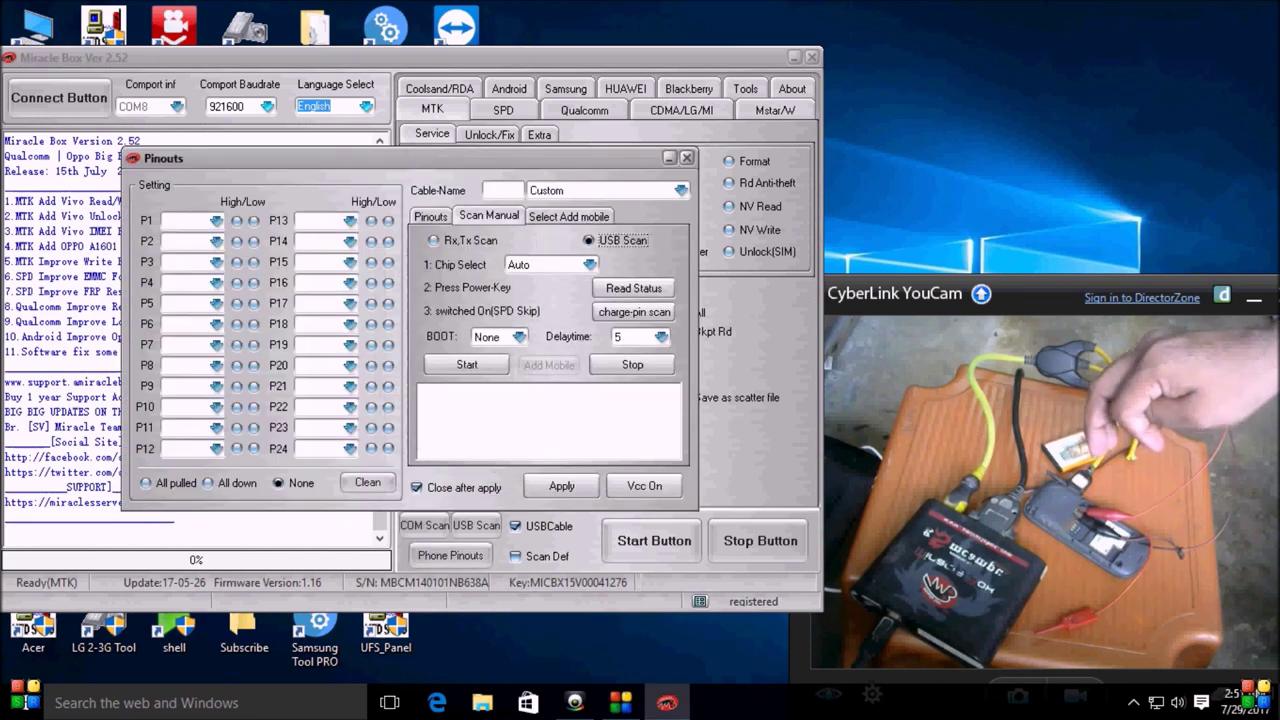
click(633, 288)
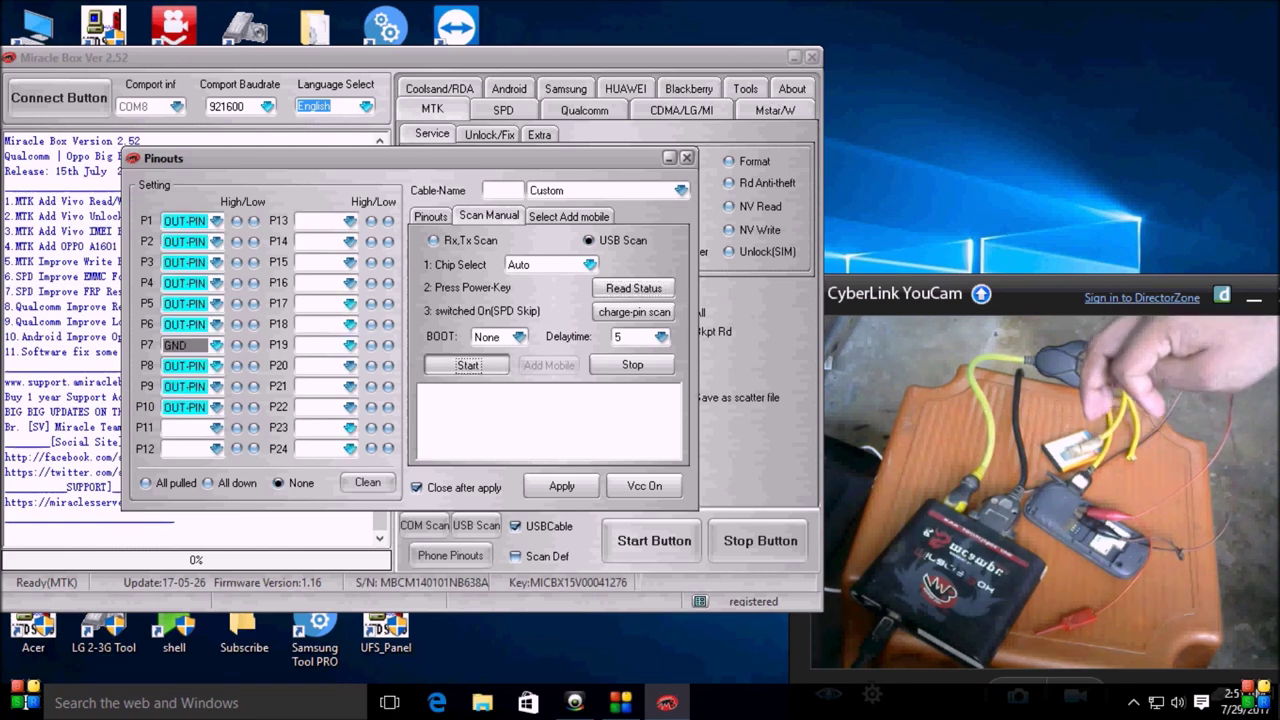
key(Return)
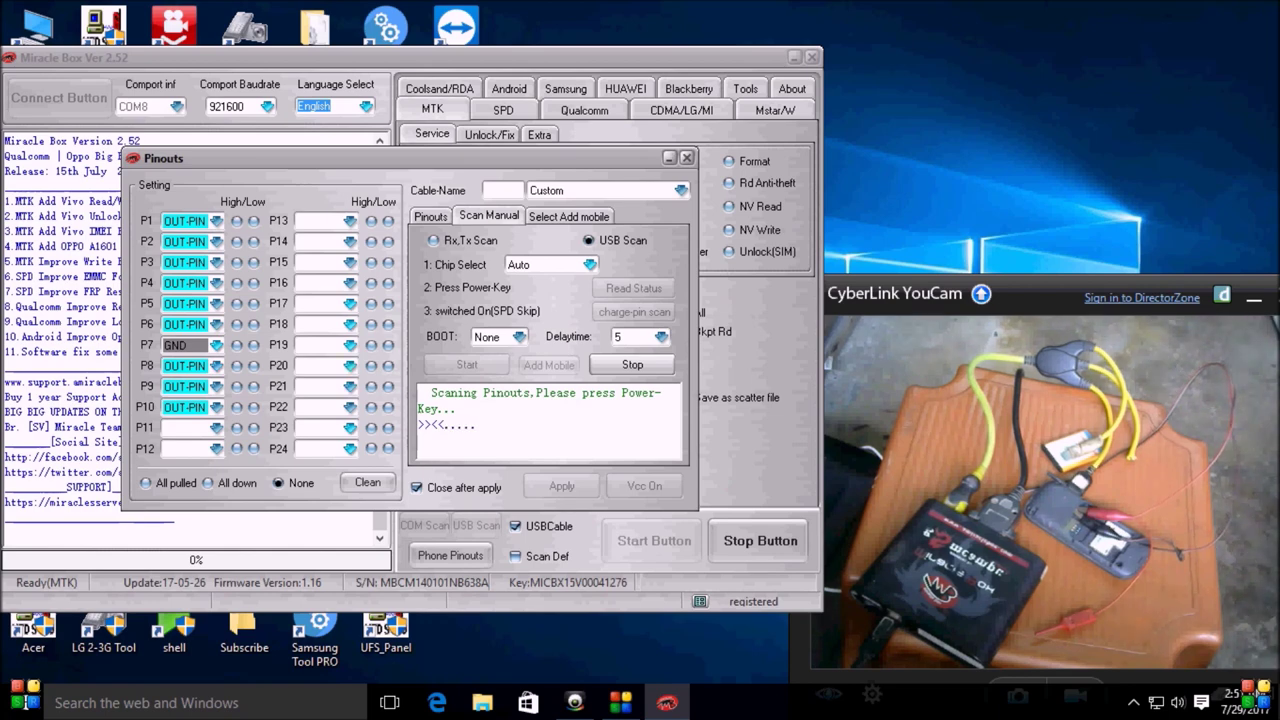
key(ctrl+a)
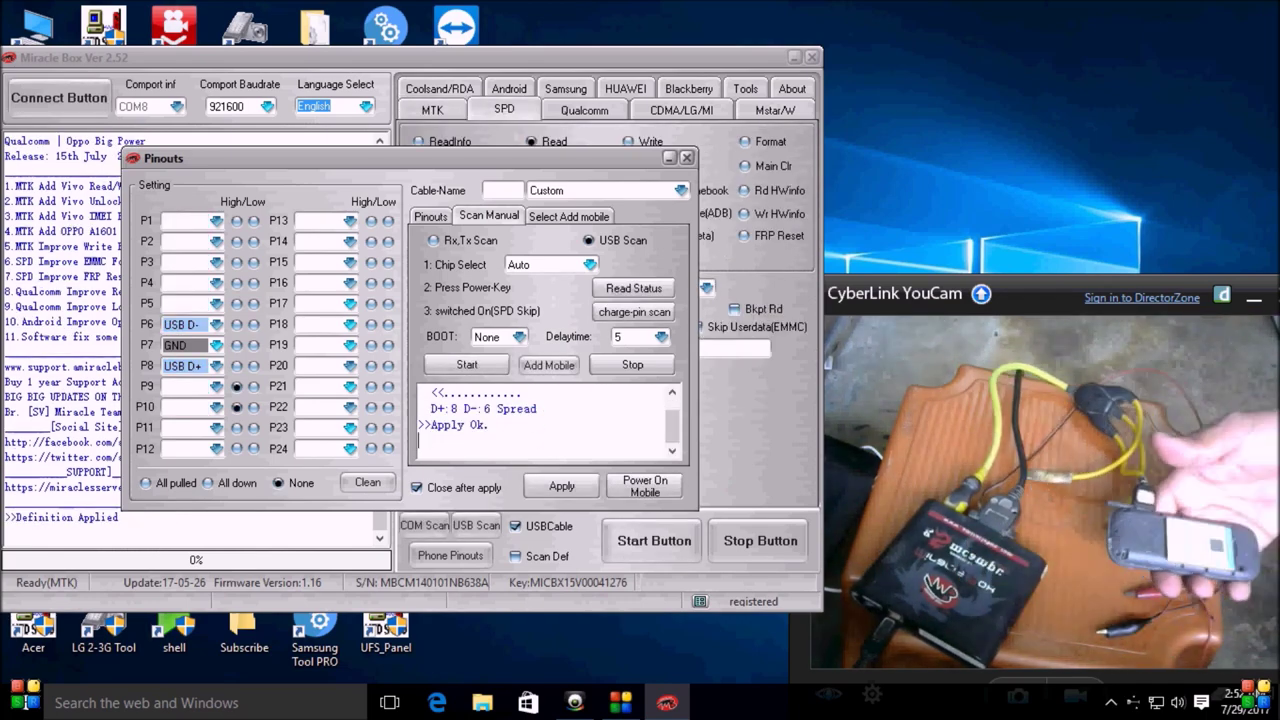
click(562, 486)
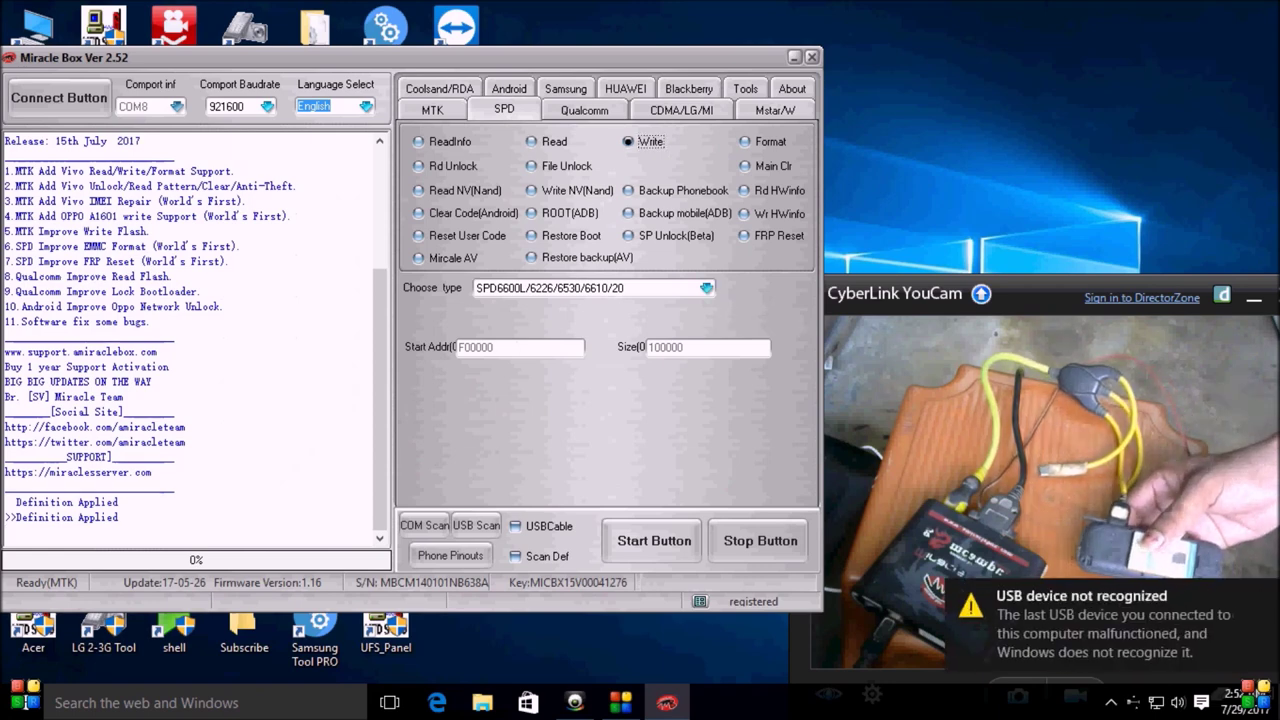
- Choose the SPD Write operation and load 1200y.bin from the samsung key paid folder as the flash file
click(640, 141)
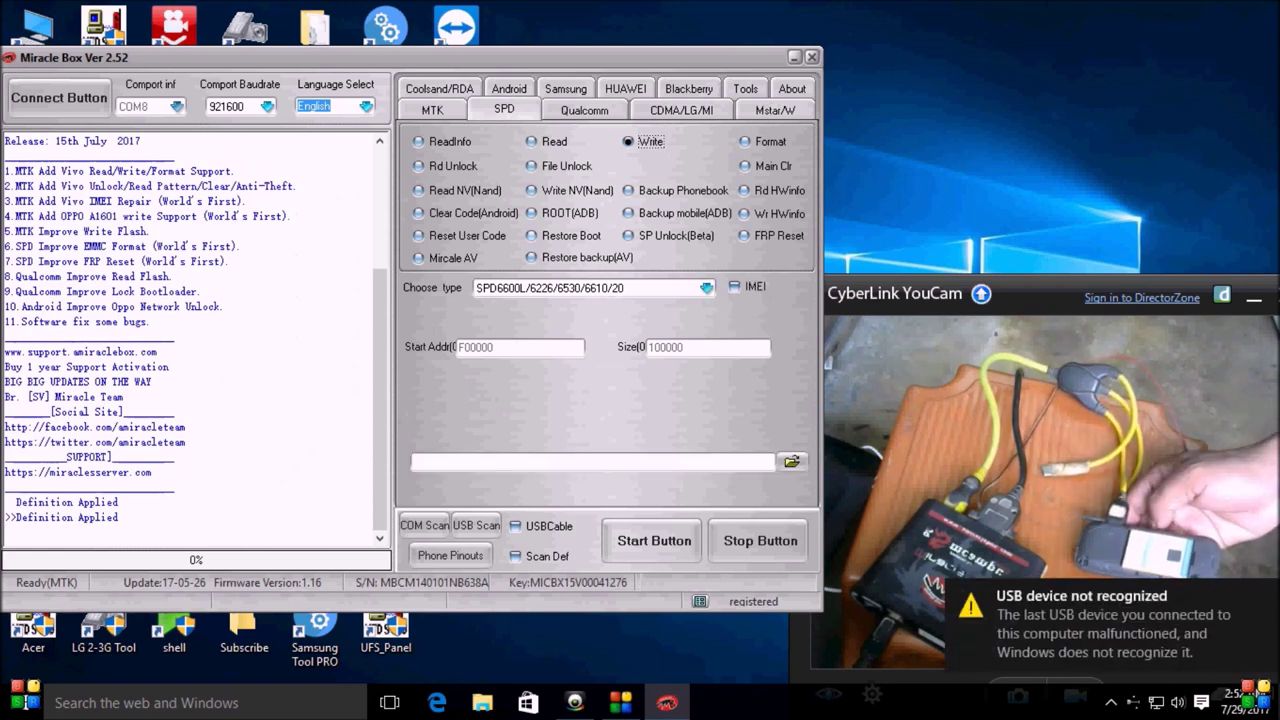
click(792, 461)
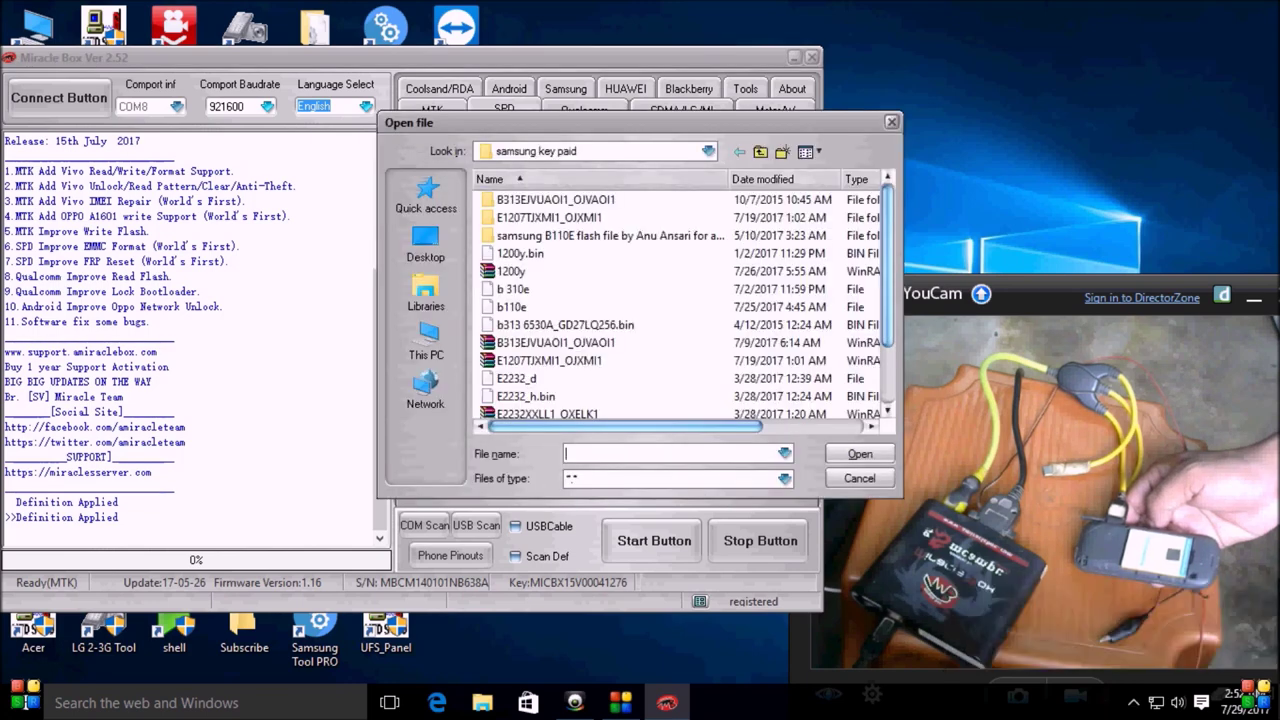
click(520, 253)
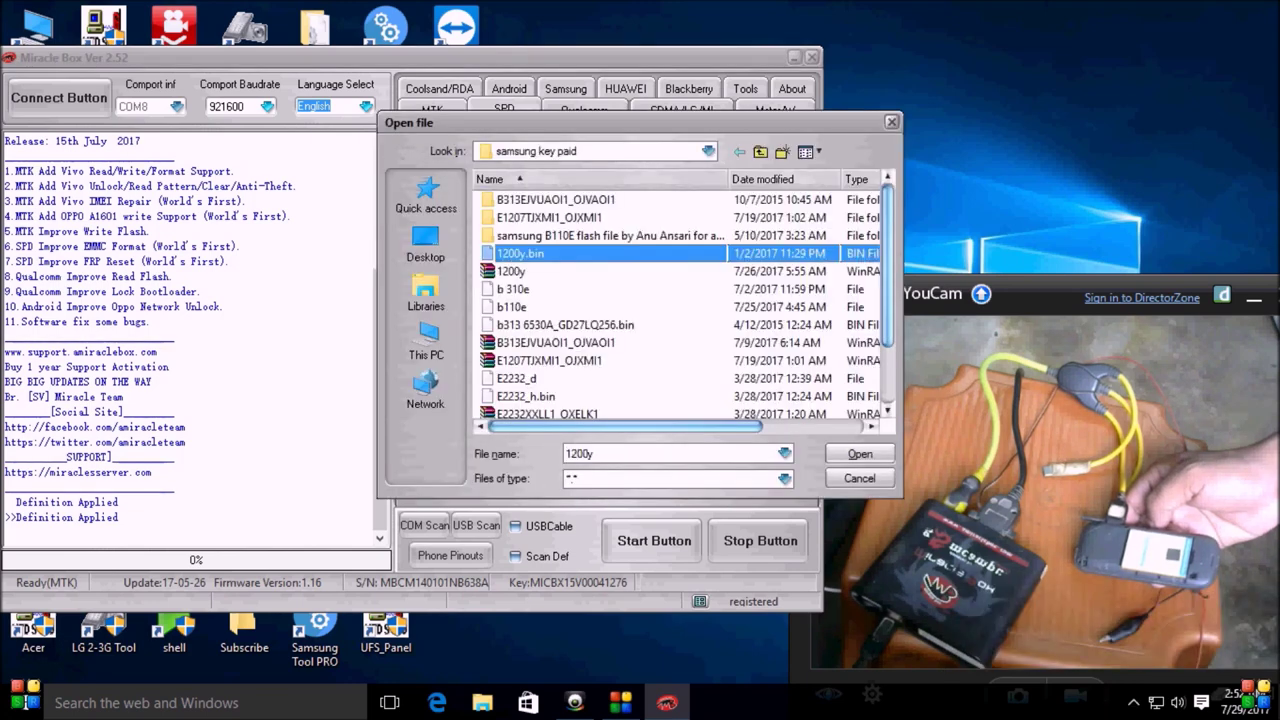
key(Return)
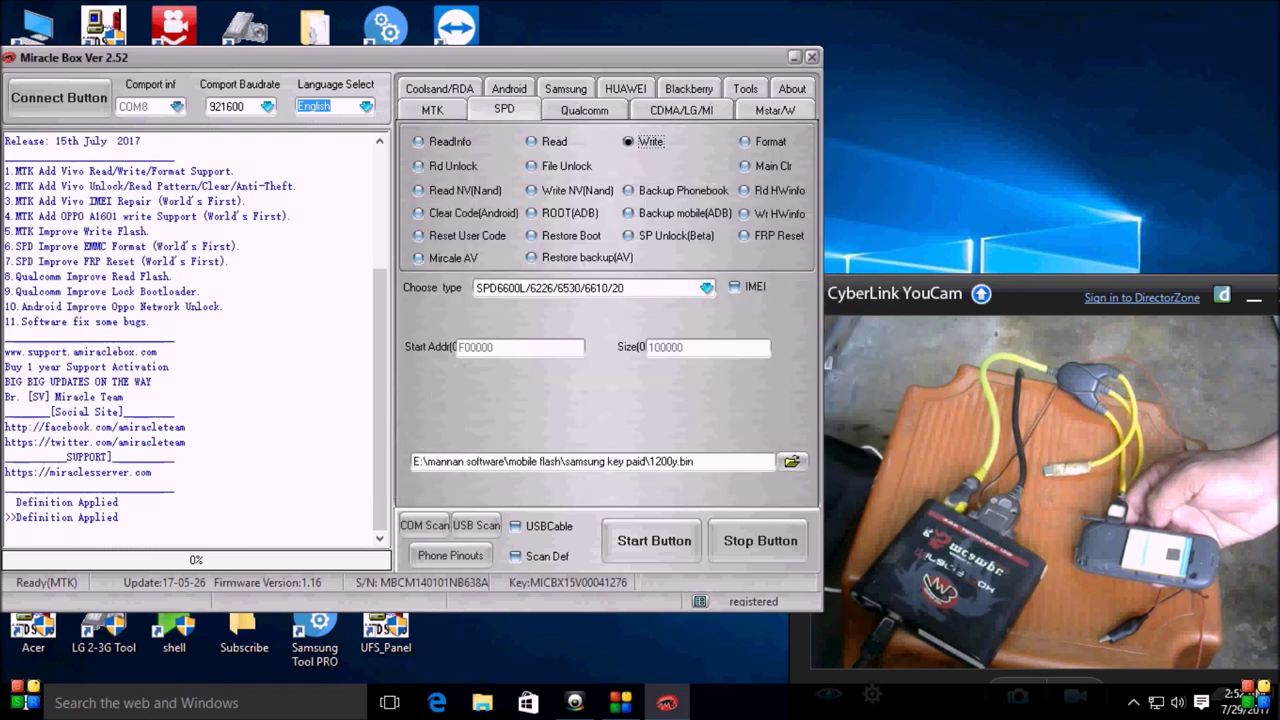
- Write the loaded flash file to the connected phone, restarting the write twice, and check the last line of the log
click(654, 540)
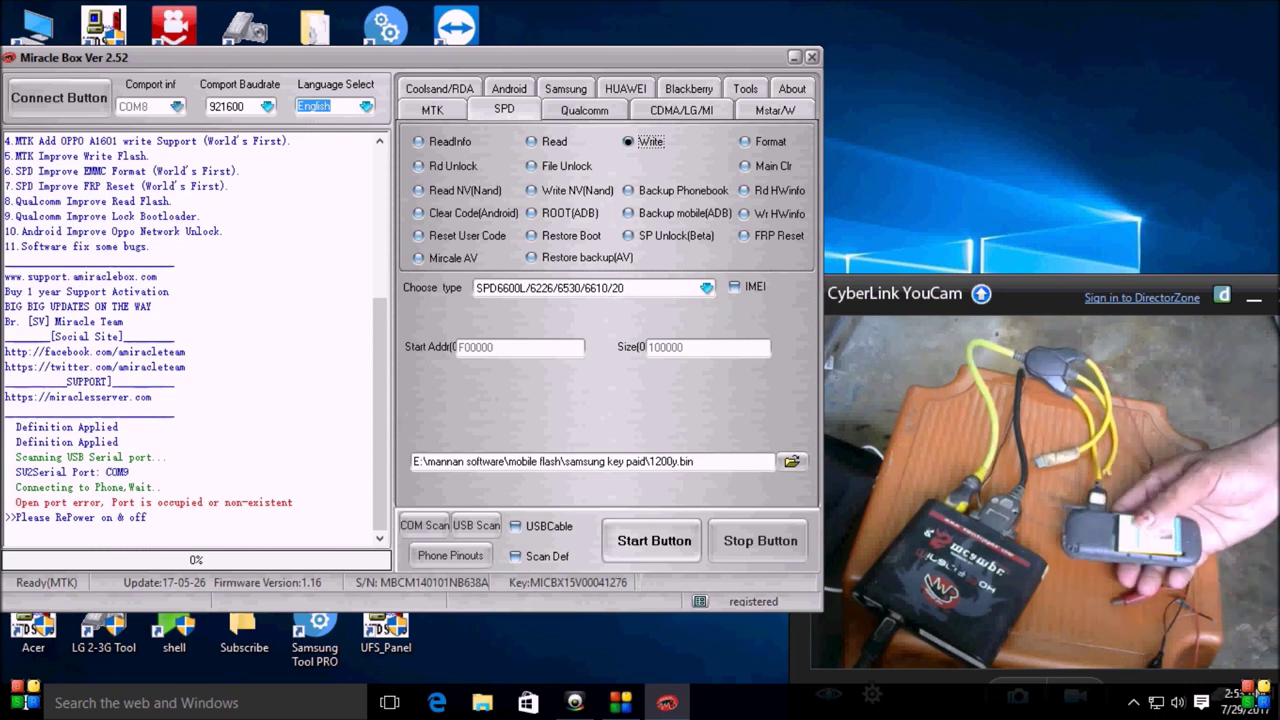
click(654, 540)
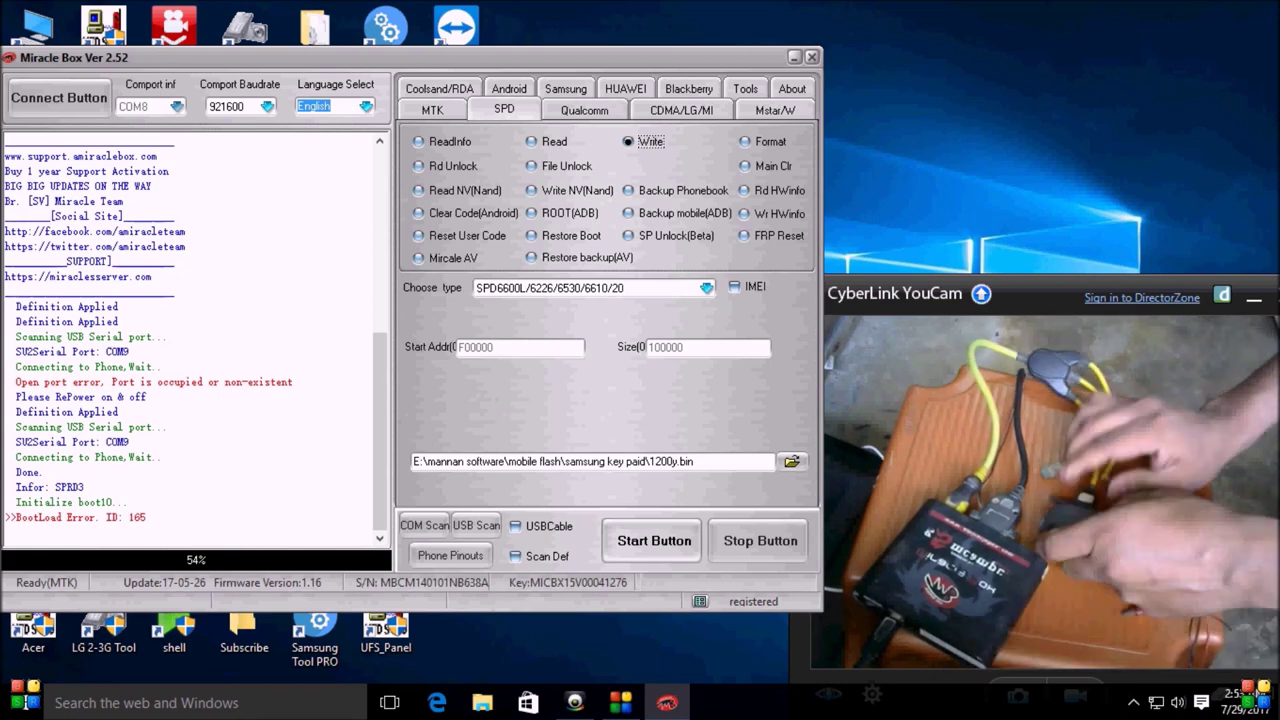
key(Return)
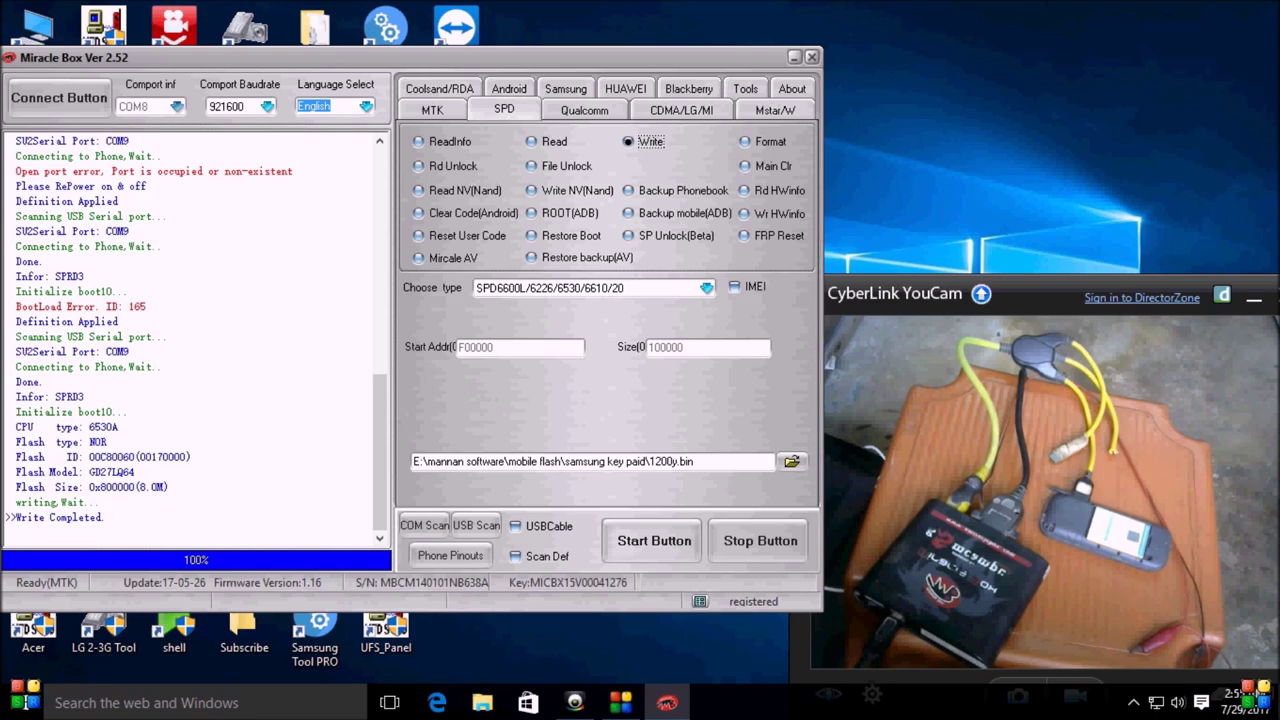
drag(9, 517, 7, 530)
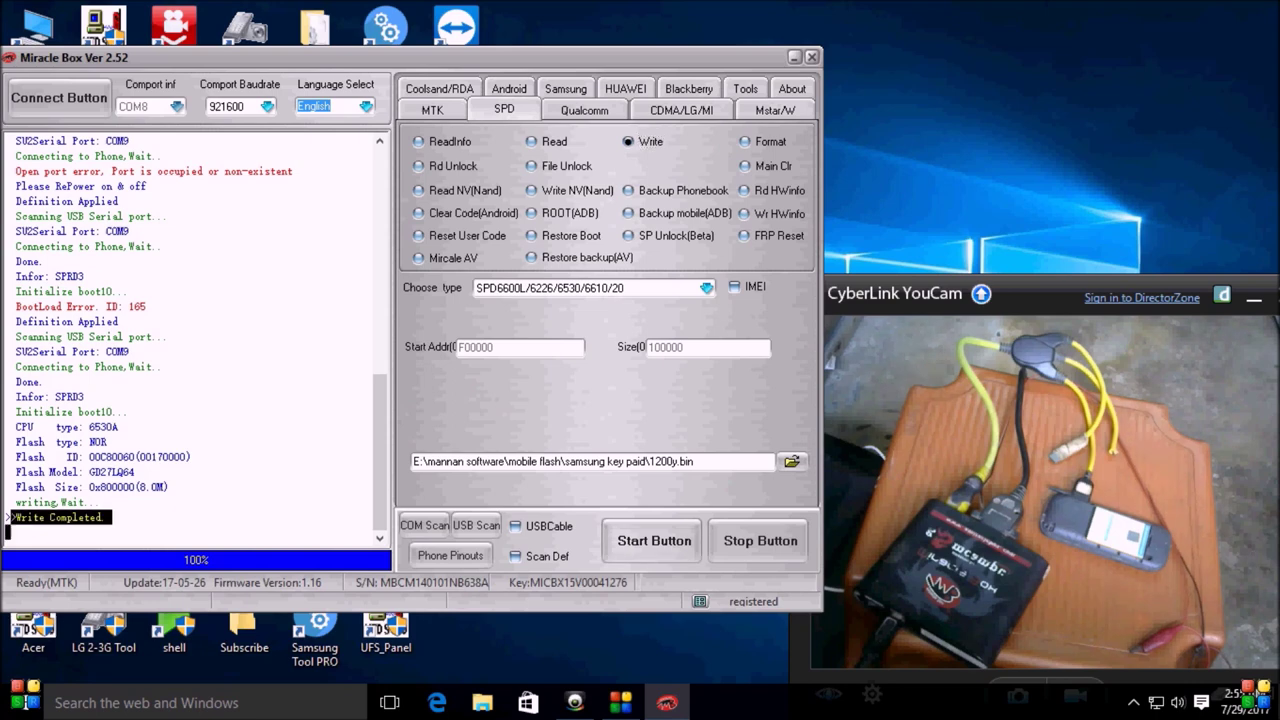
click(7, 530)
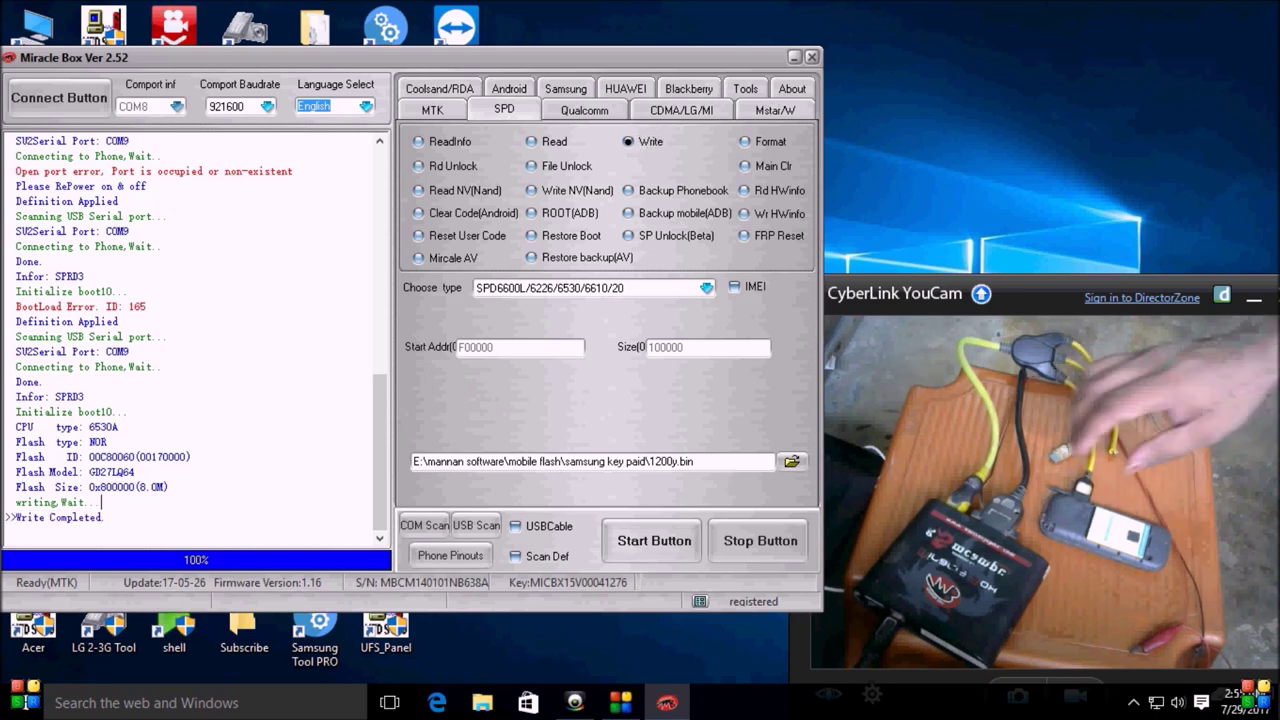